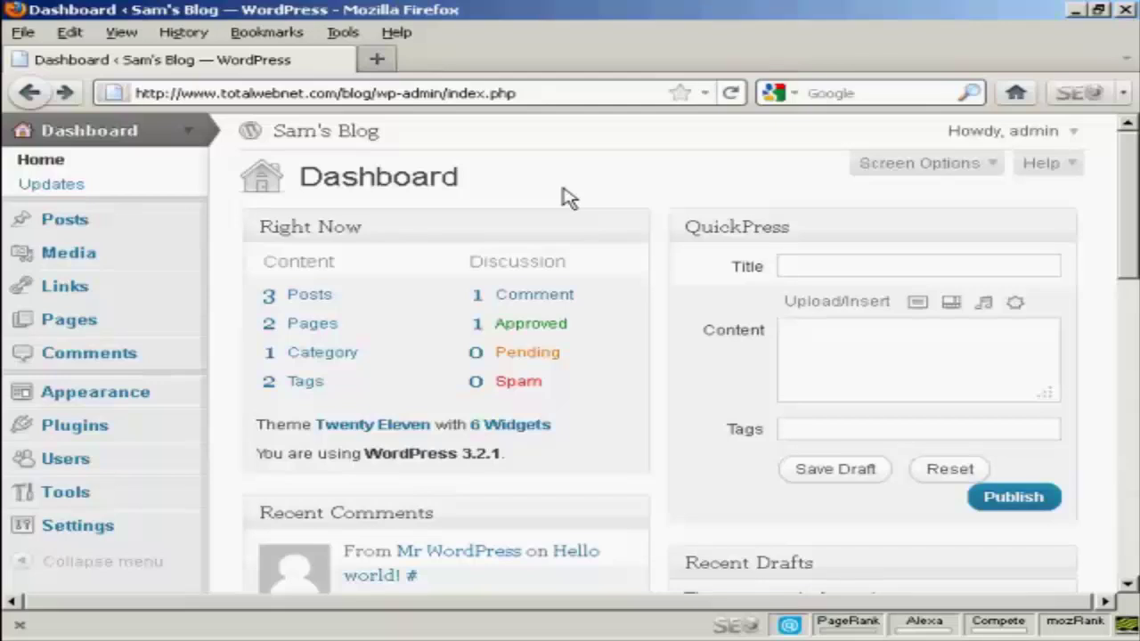
# - Create a new post from Posts > Add New and title it 'Blue Fish'
pyautogui.click(70, 228)
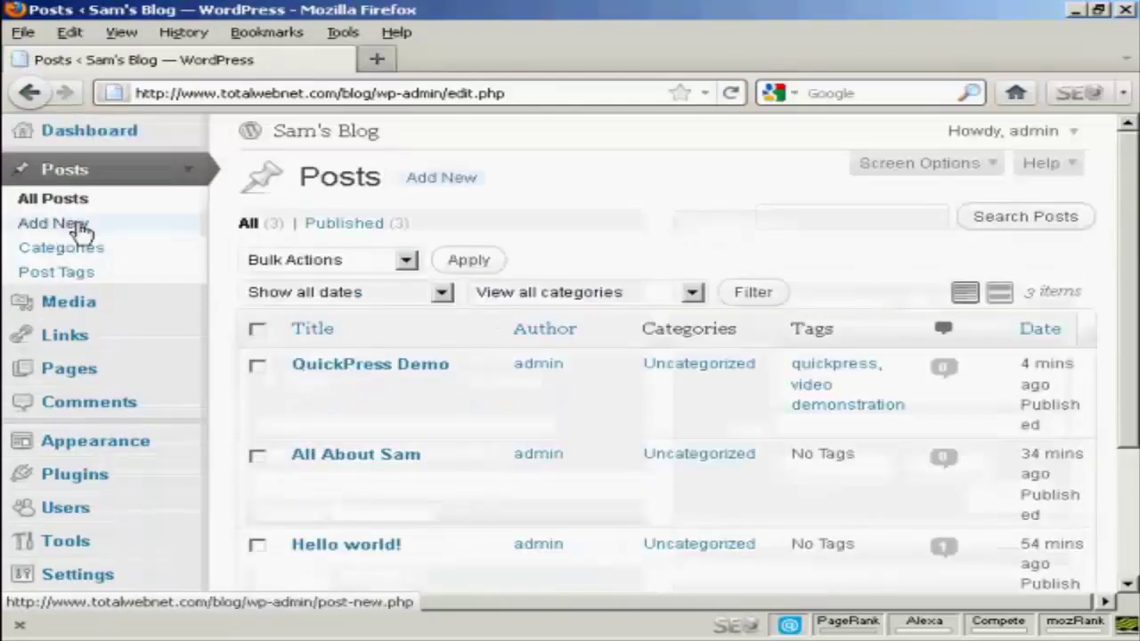
pyautogui.click(81, 227)
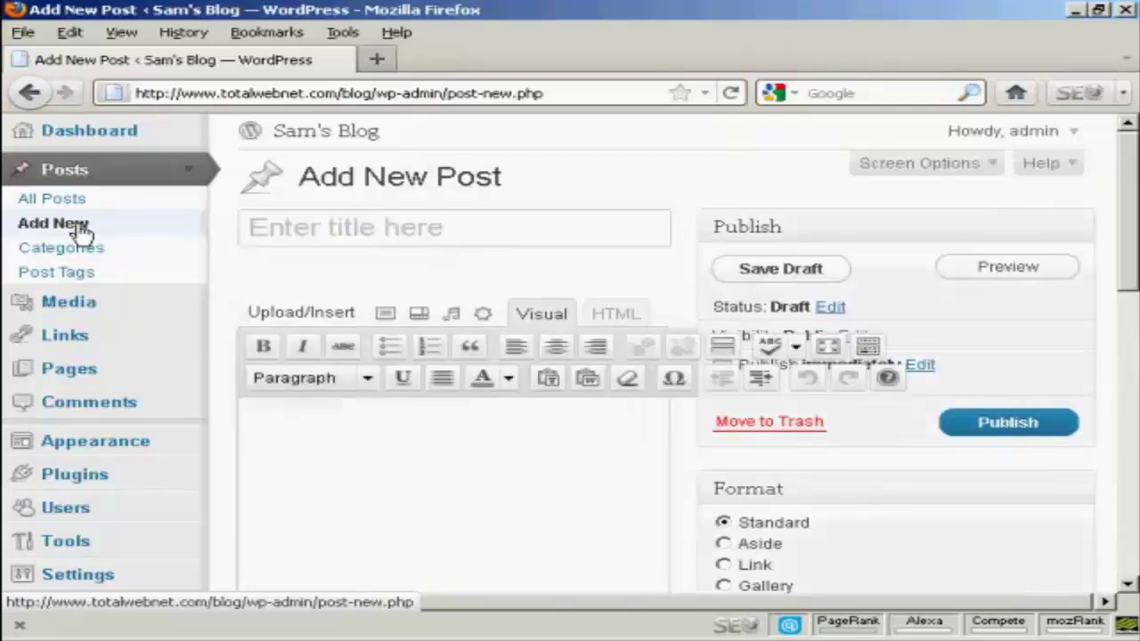
pyautogui.write('Bl')
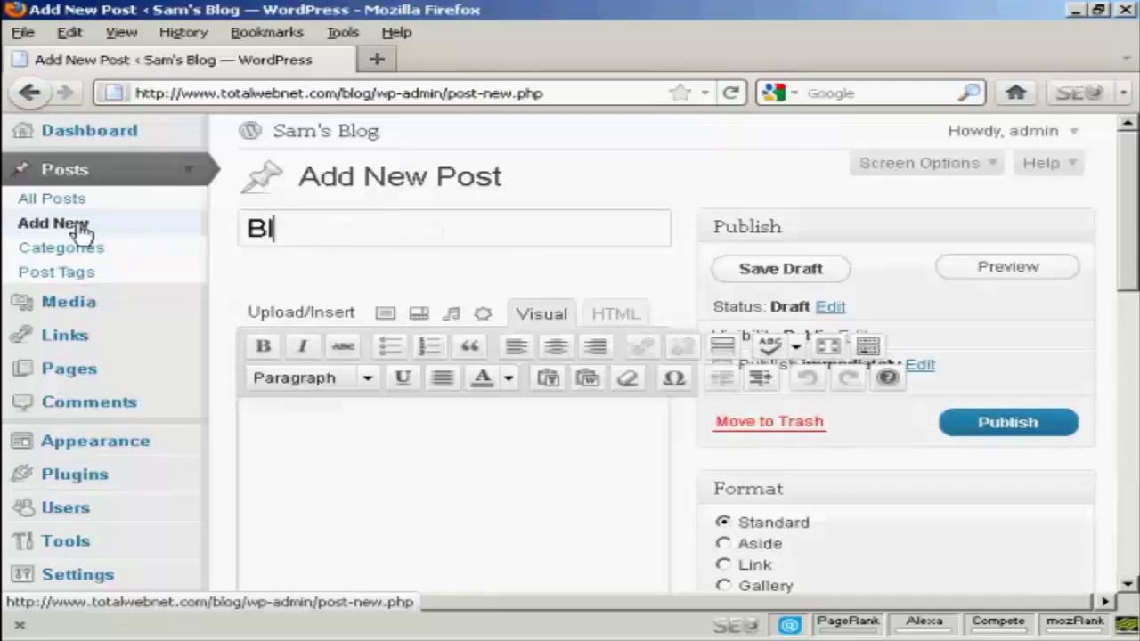
pyautogui.write('ue Fish')
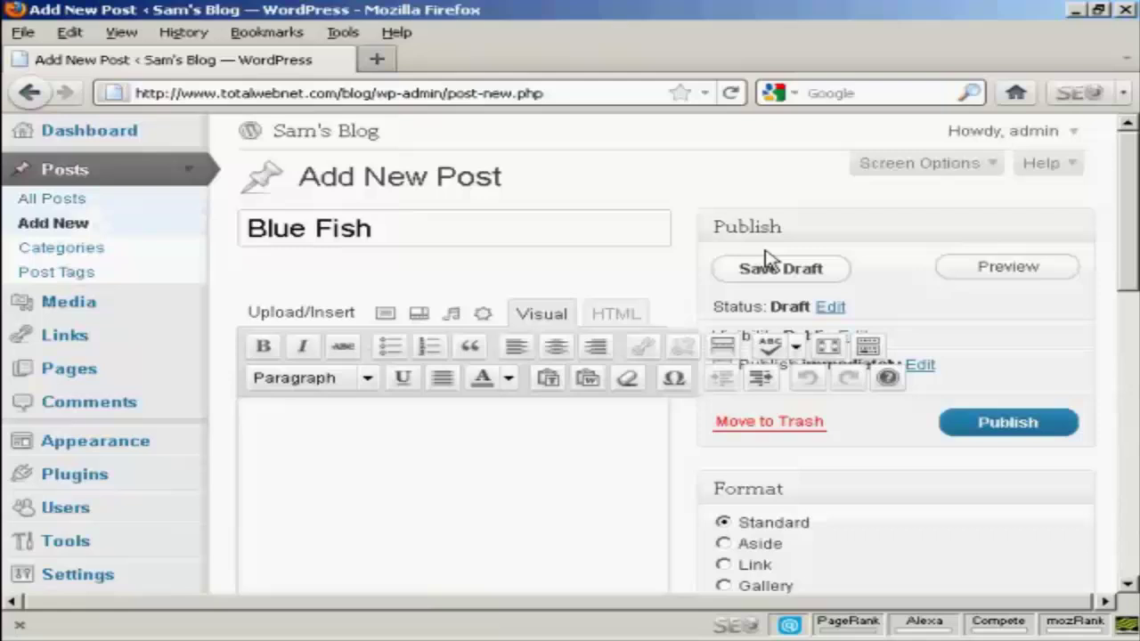
pyautogui.moveTo(1128, 207); pyautogui.dragTo(1127, 241)
# - Type 'This is a fish I caught on holiday' in the body and start a new paragraph
pyautogui.click(283, 292)
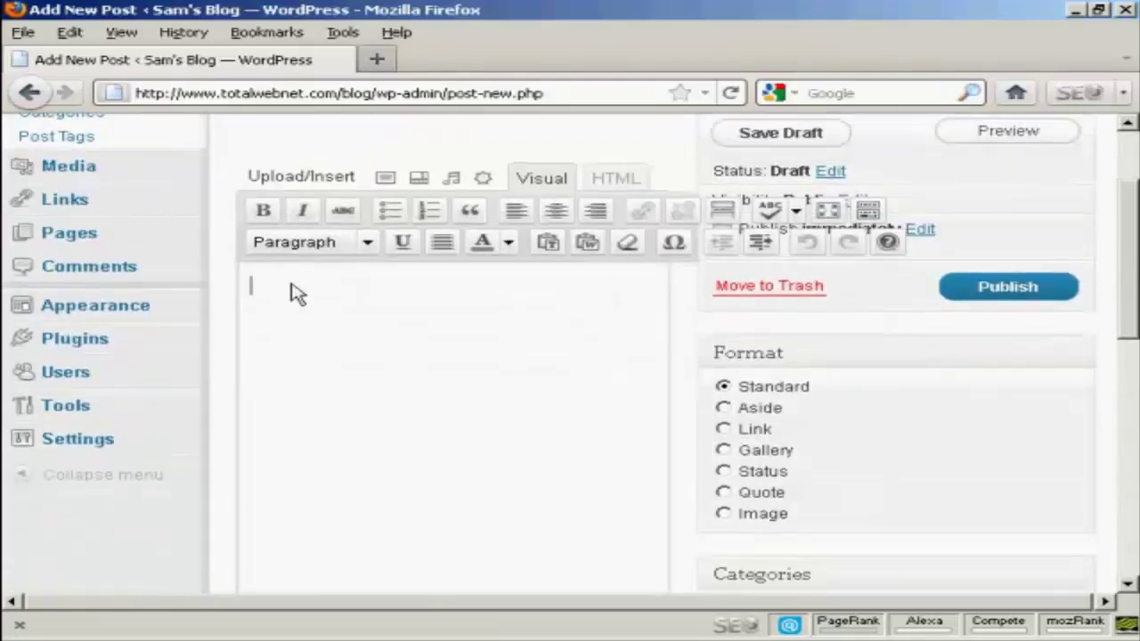
pyautogui.write('This')
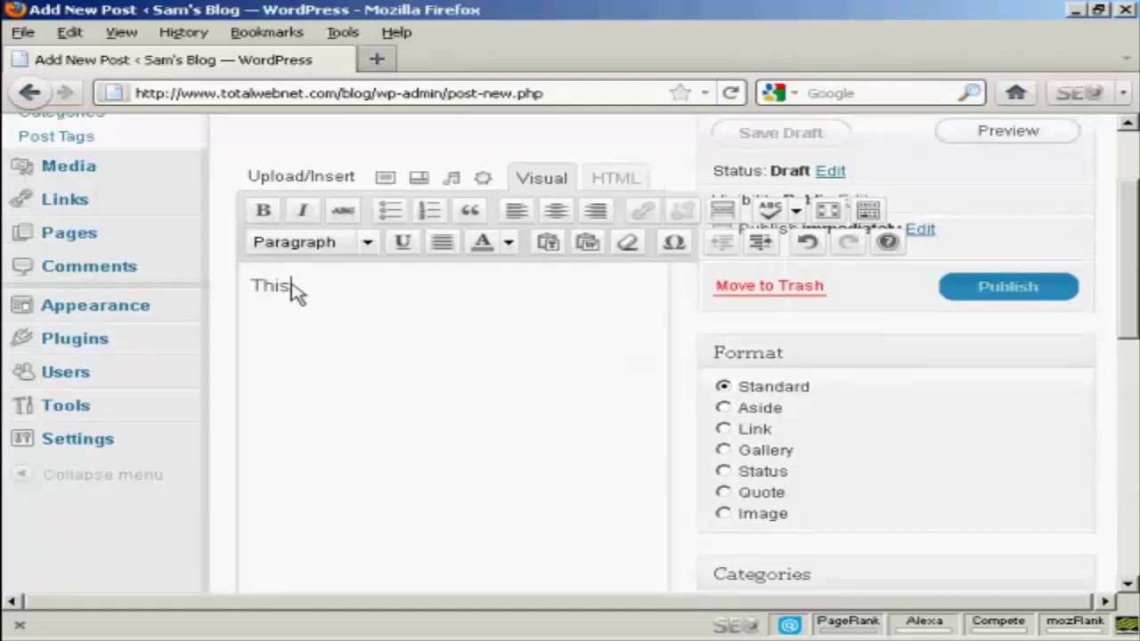
pyautogui.write(' is a ')
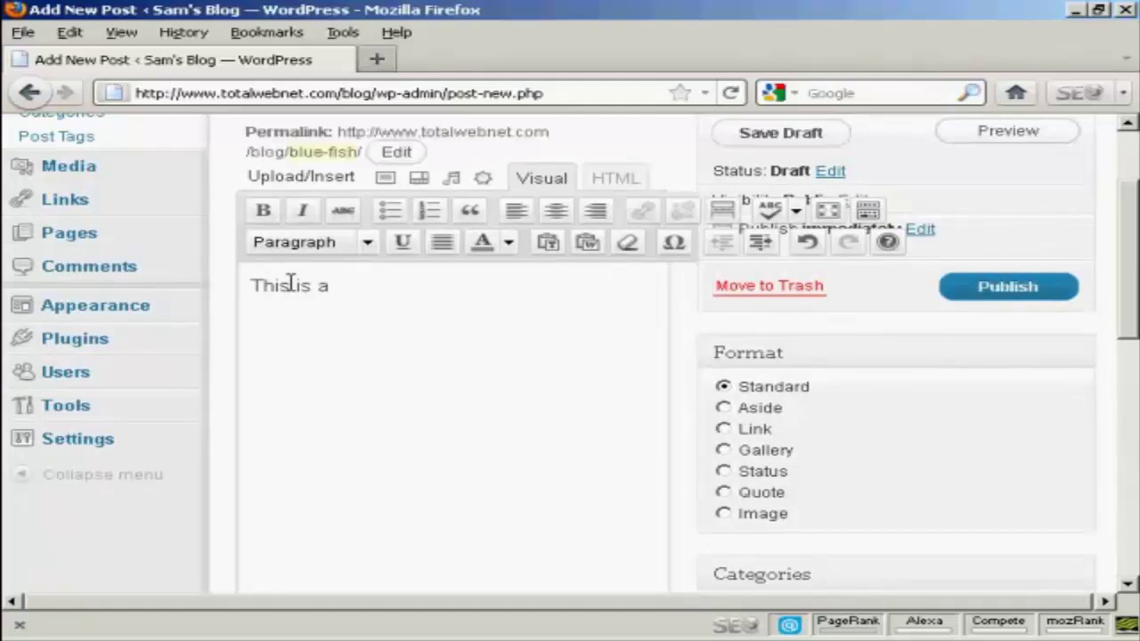
pyautogui.write('fish l')
pyautogui.write(' cau')
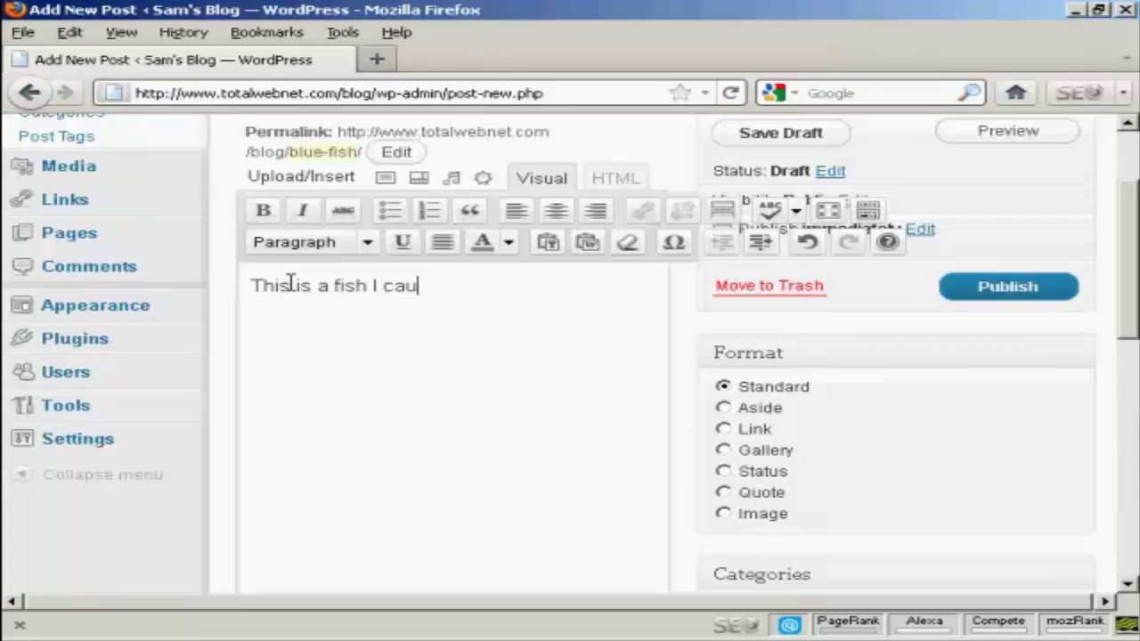
pyautogui.write('ght on h')
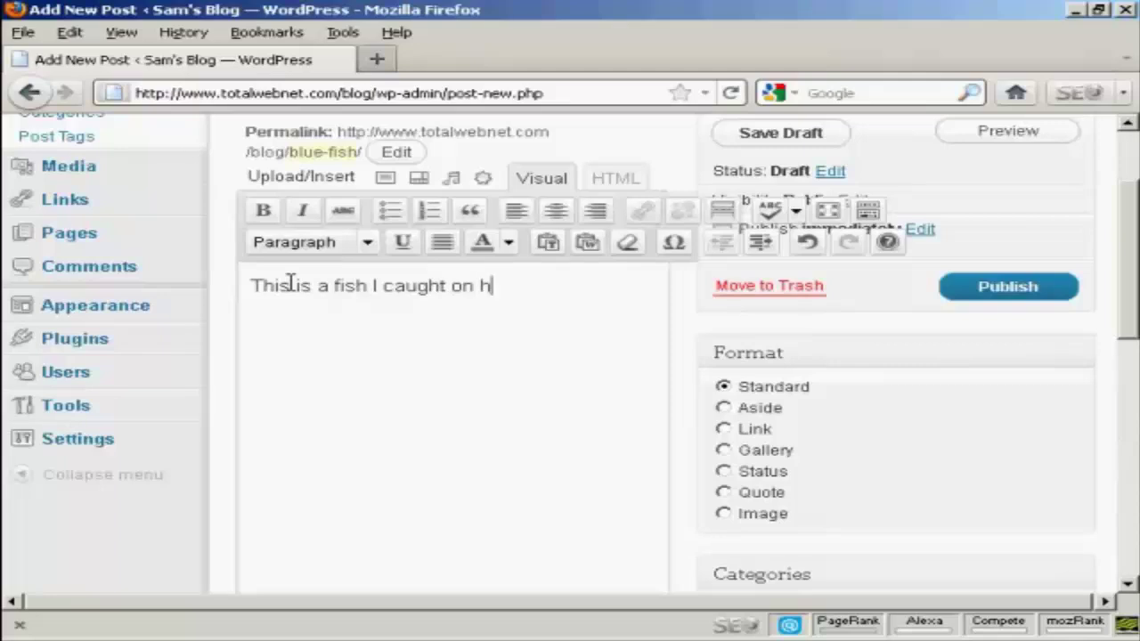
pyautogui.write('oliday')
pyautogui.press('Return')
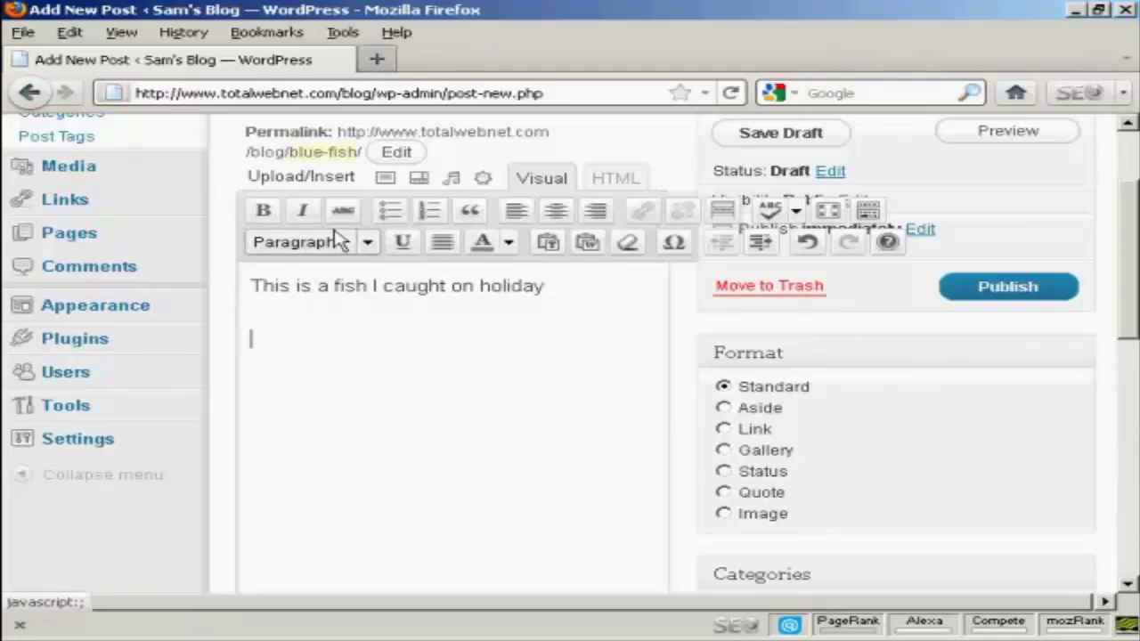
# - Open Add an Image, check the From URL and Media Library tabs, then return to From Computer
pyautogui.click(390, 180)
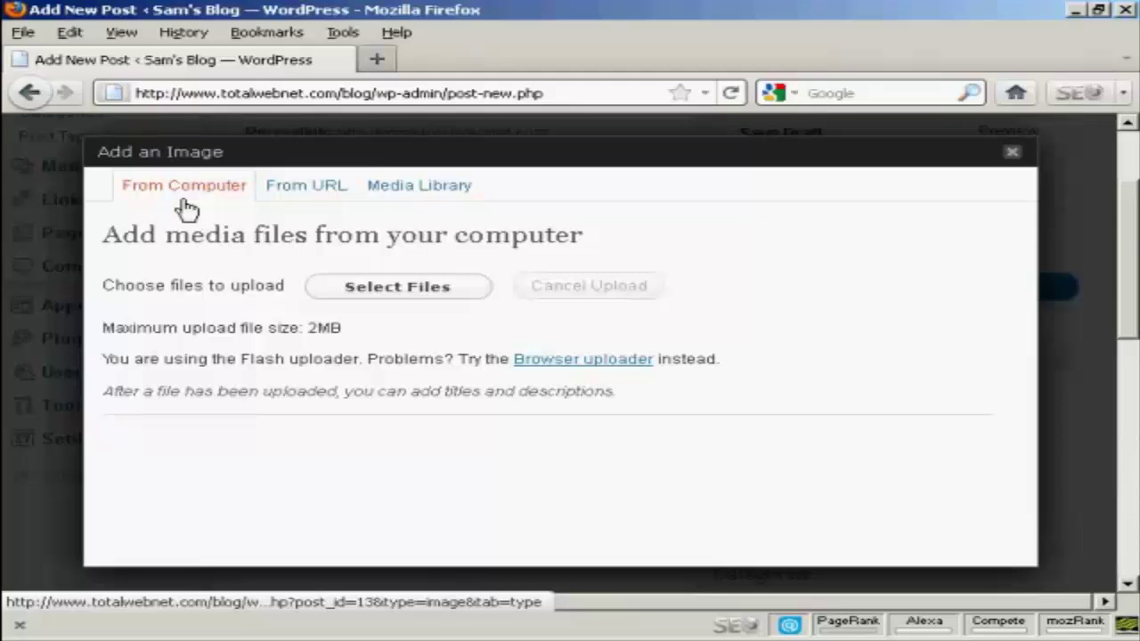
pyautogui.click(326, 187)
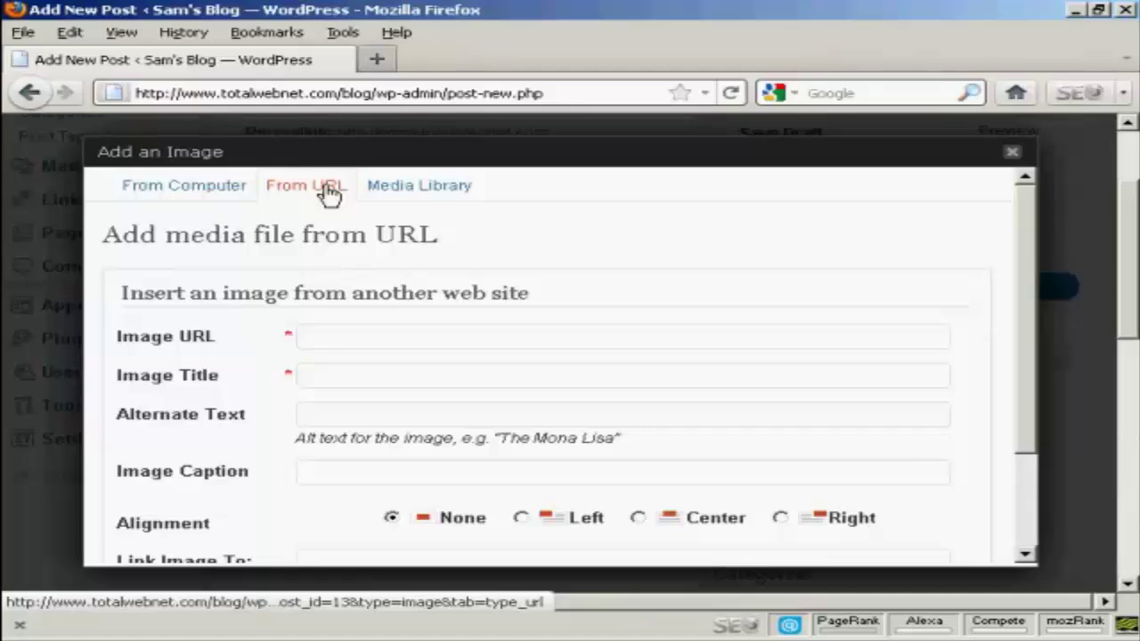
pyautogui.click(453, 194)
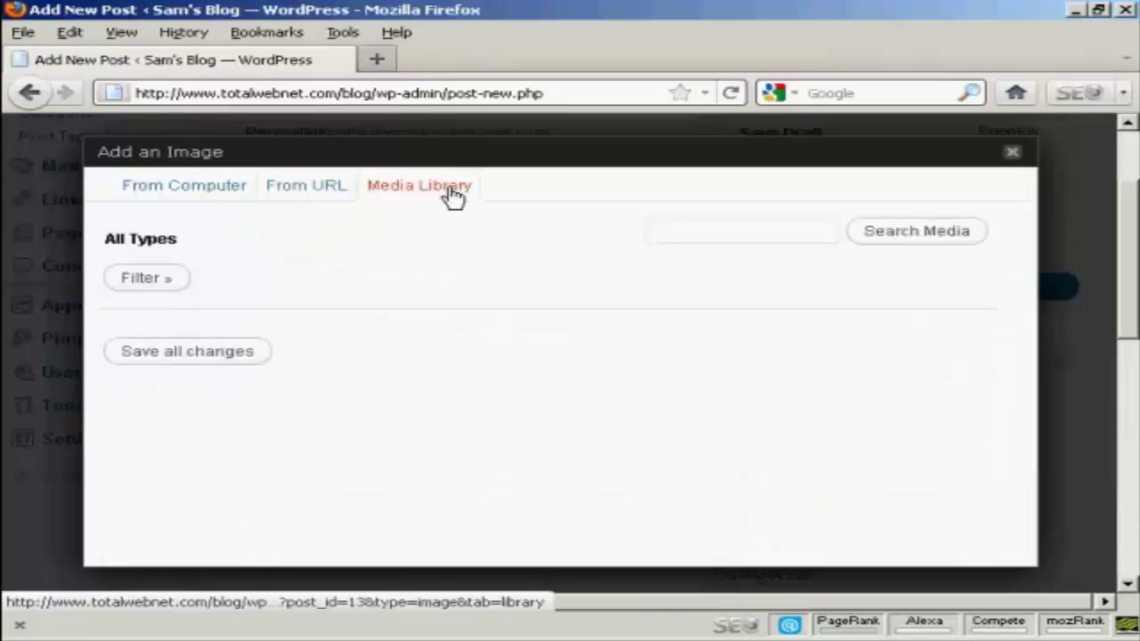
pyautogui.click(203, 194)
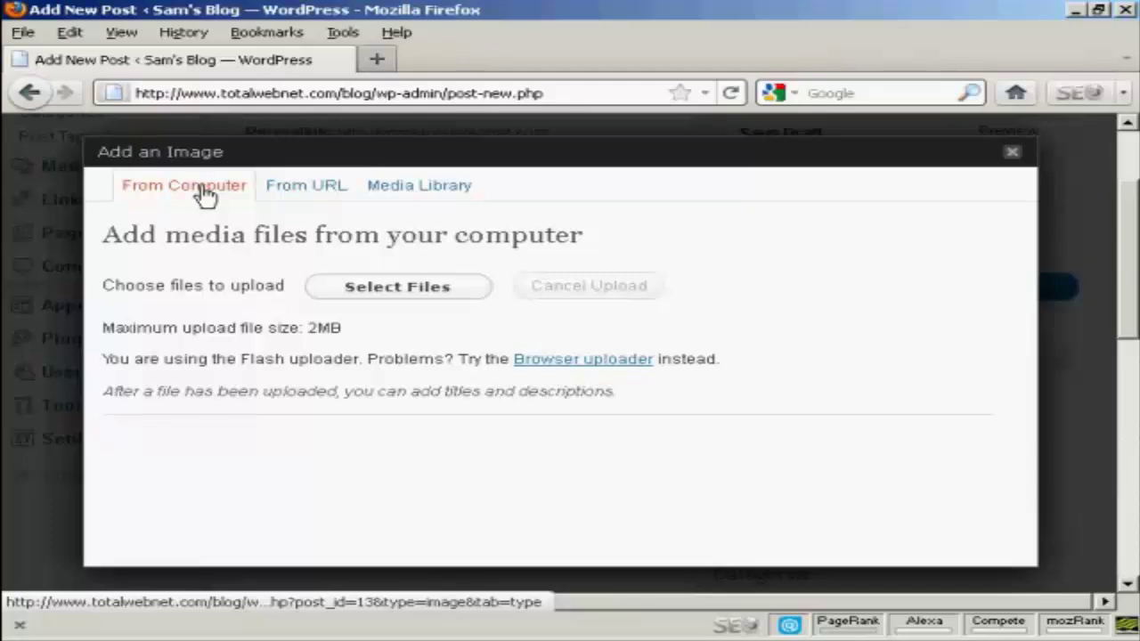
# - Upload blue_fish.jpg from the Pictures folder
pyautogui.click(418, 296)
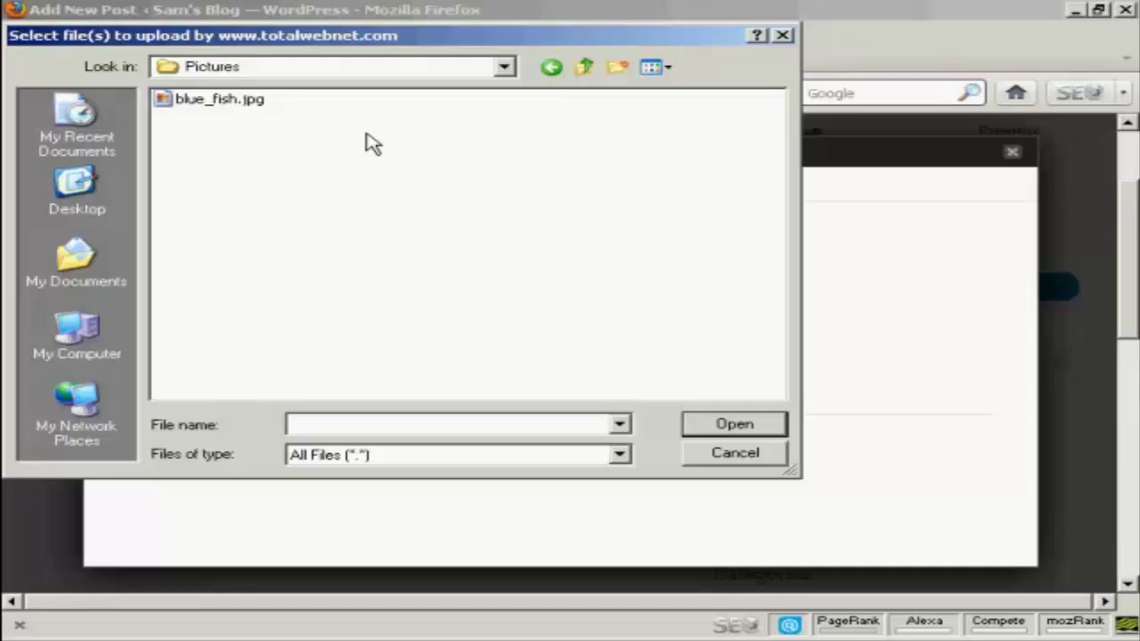
pyautogui.click(236, 105)
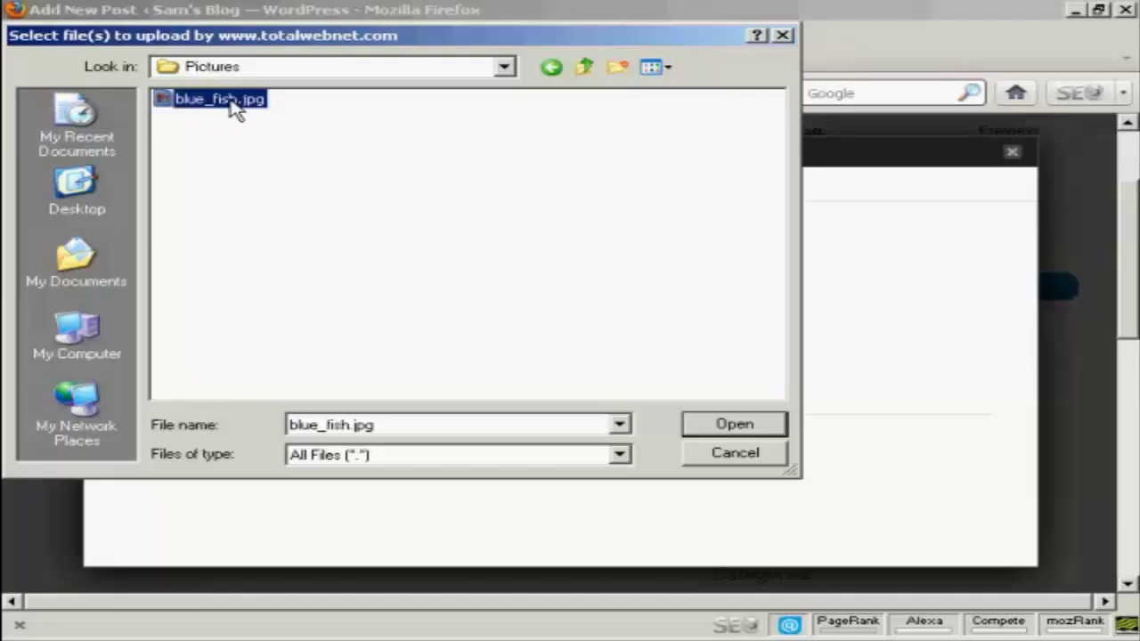
pyautogui.click(748, 426)
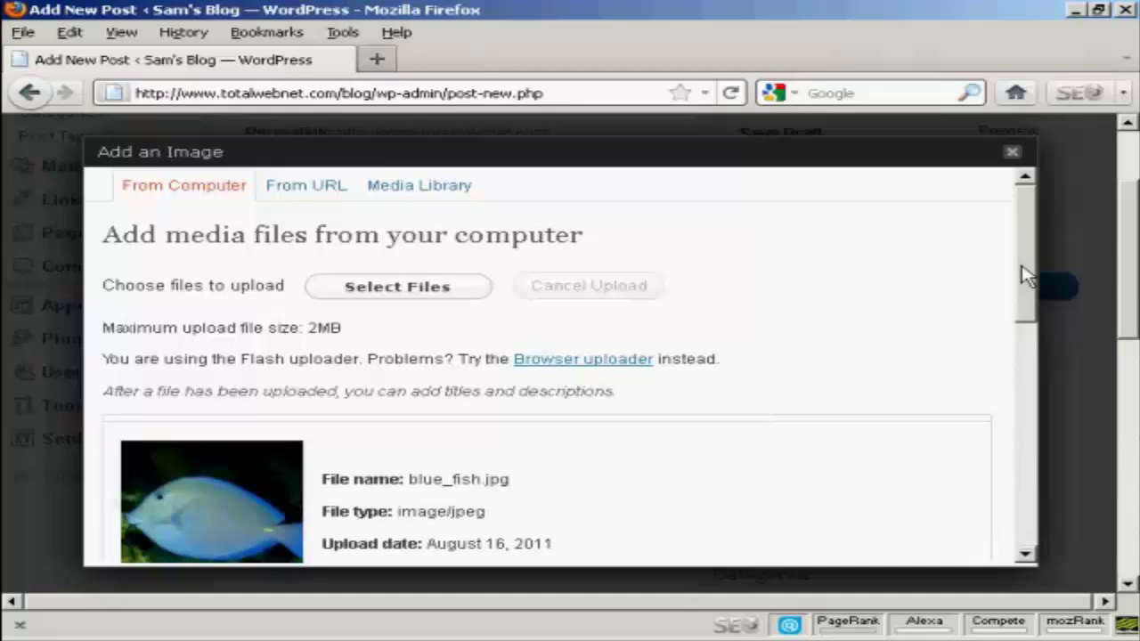
# - Give the image the alternate text 'This is a fish I caught on my holiday'
pyautogui.moveTo(1023, 279); pyautogui.dragTo(1026, 392)
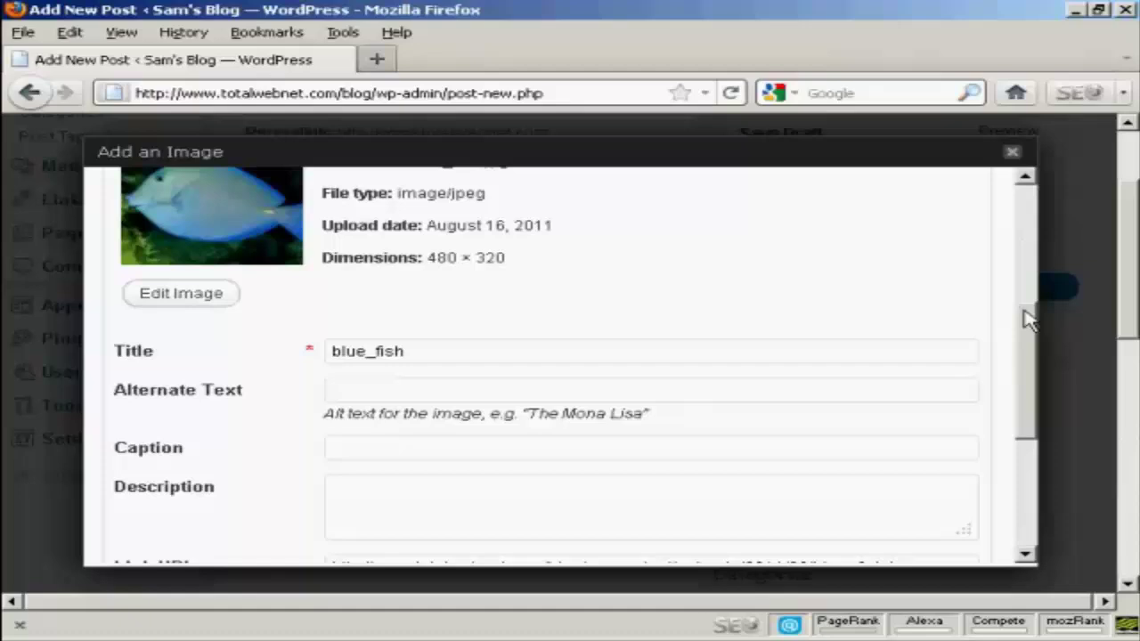
pyautogui.scroll(2, 1028, 320)
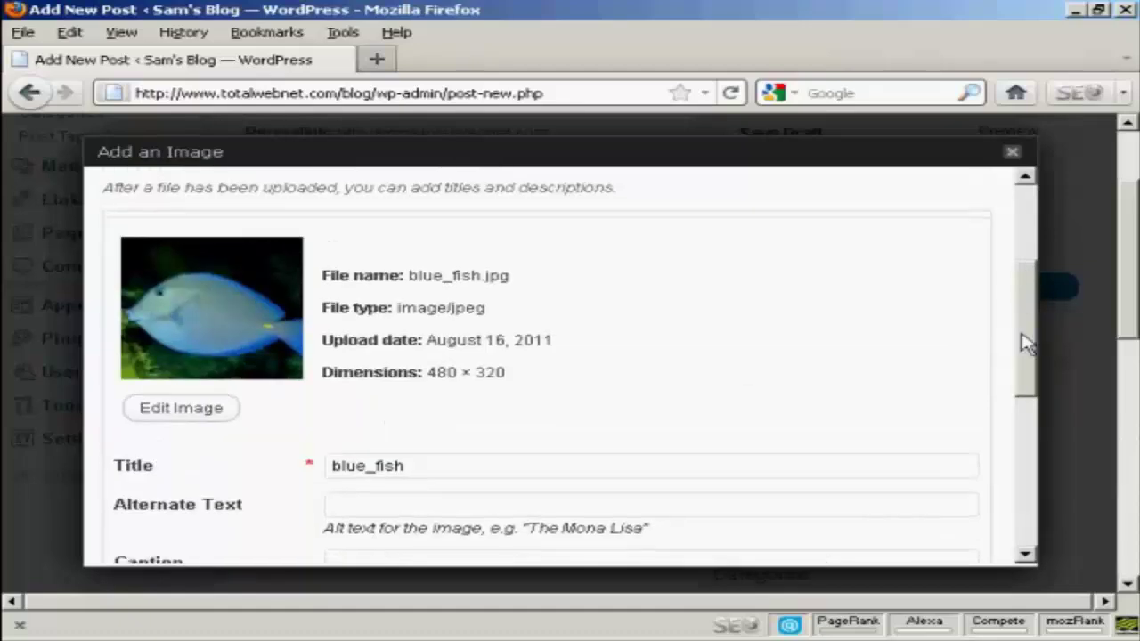
pyautogui.scroll(-3, 1025, 345)
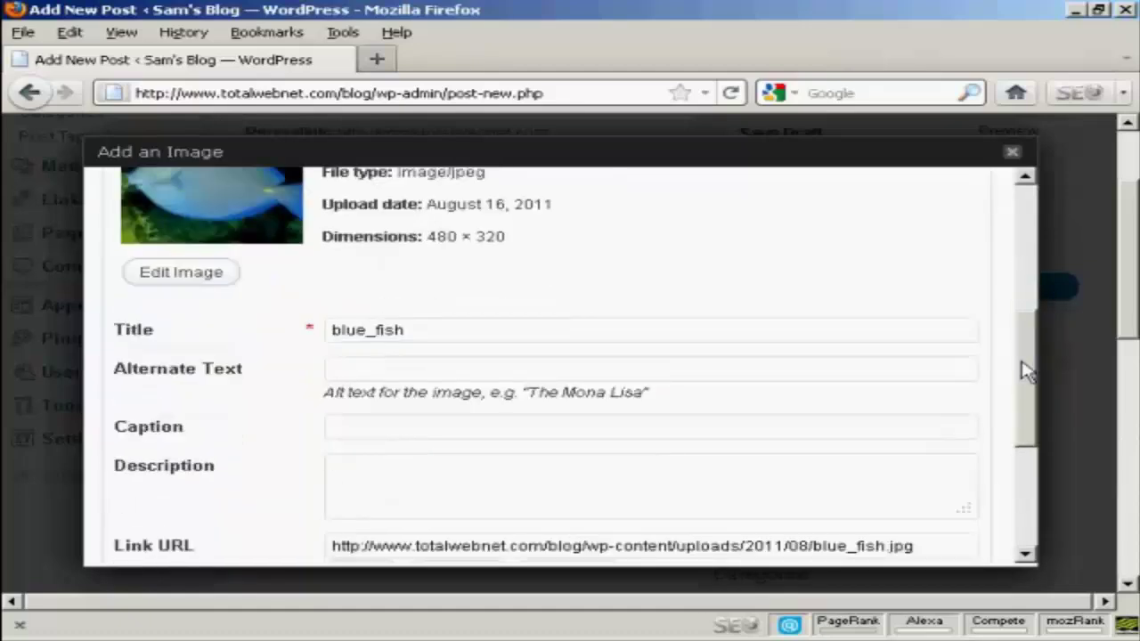
pyautogui.click(361, 367)
pyautogui.write('This ')
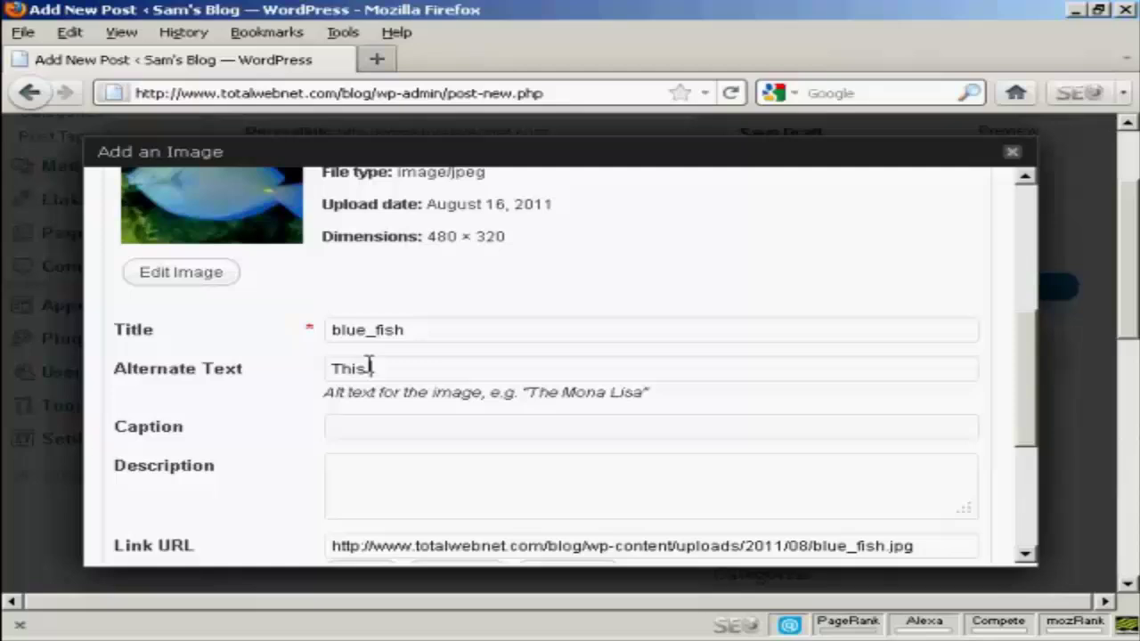
pyautogui.write('is a fish l')
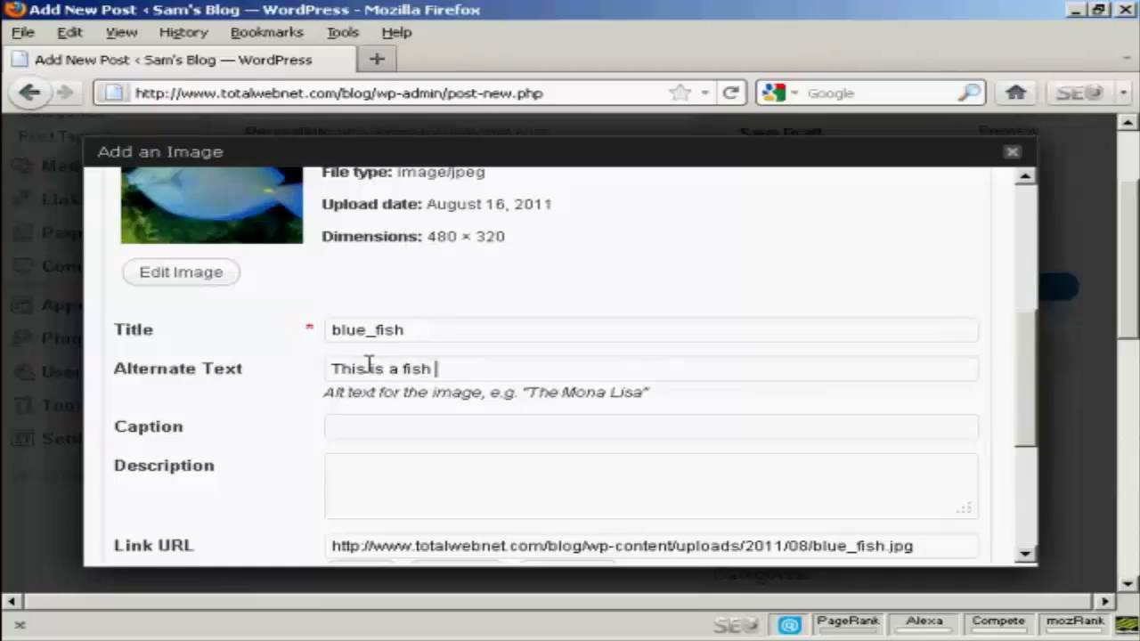
pyautogui.write(' caugh')
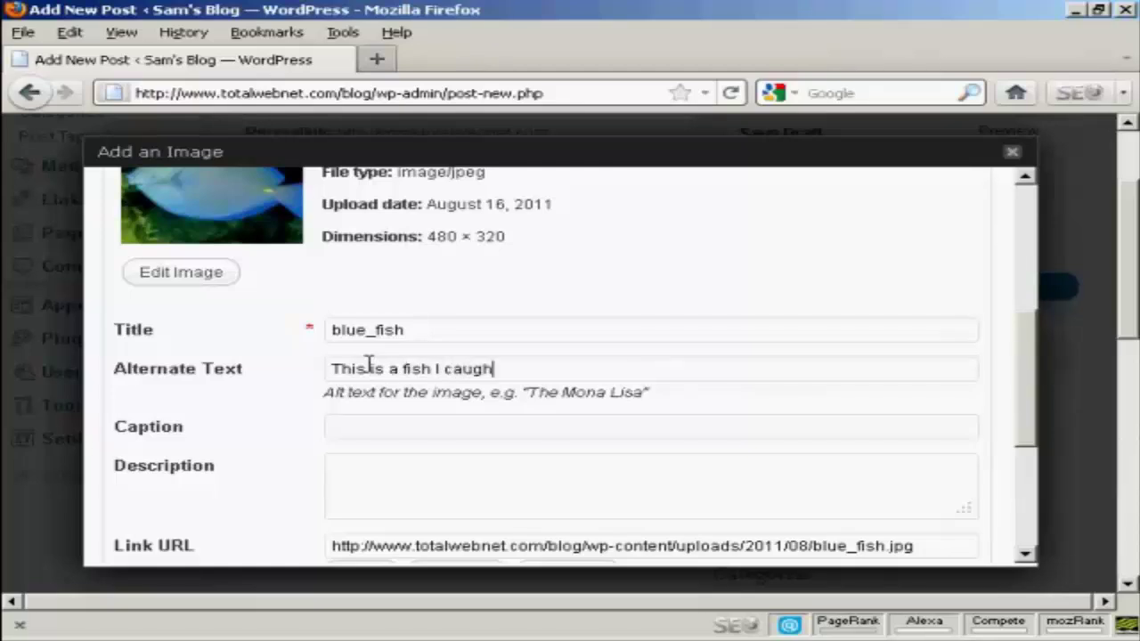
pyautogui.write('t on my holiday')
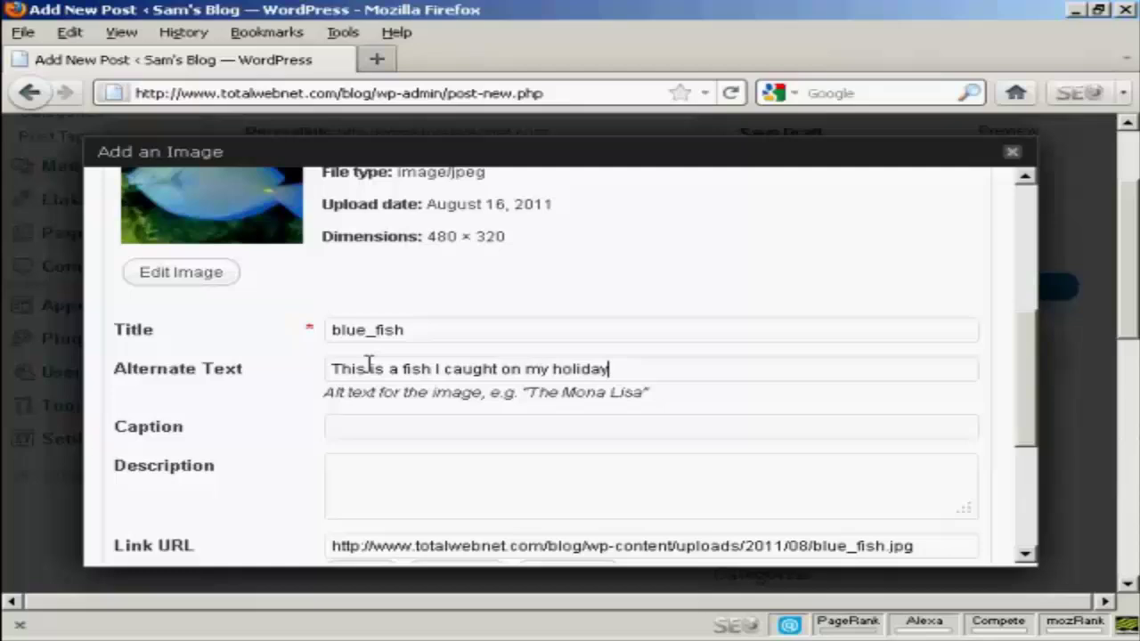
# - Set the image caption to 'Blue Fish', fixing the missing 'u'
pyautogui.click(353, 426)
pyautogui.write('Ble Fish')
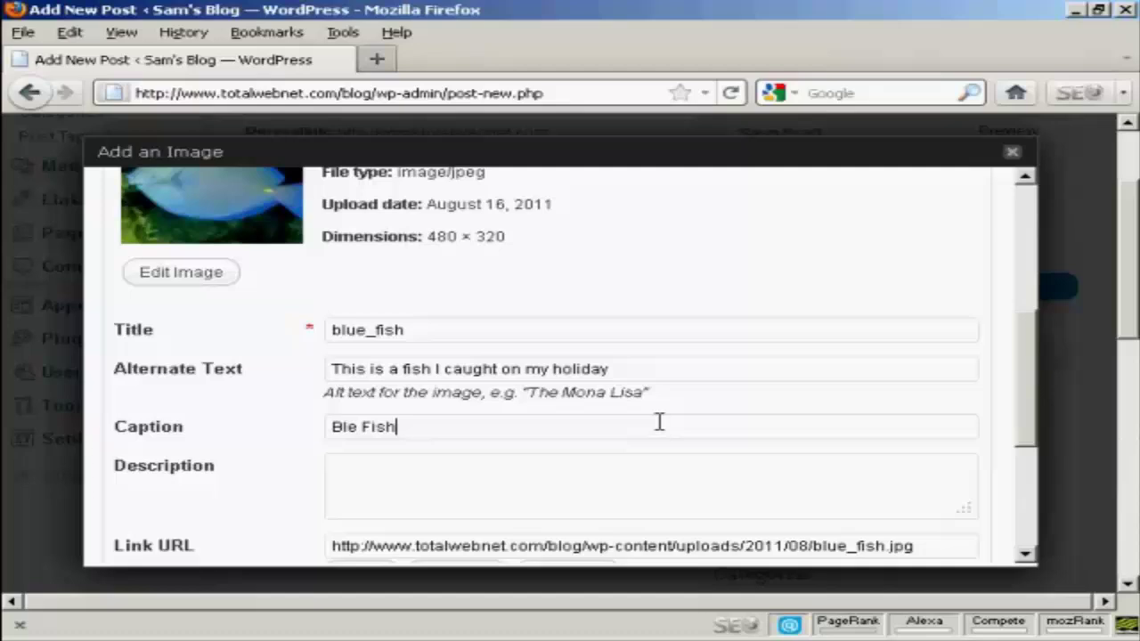
pyautogui.click(346, 426)
pyautogui.write('u')
# - Enter 'A blue fish' as the image description
pyautogui.scroll(-3, 1031, 414)
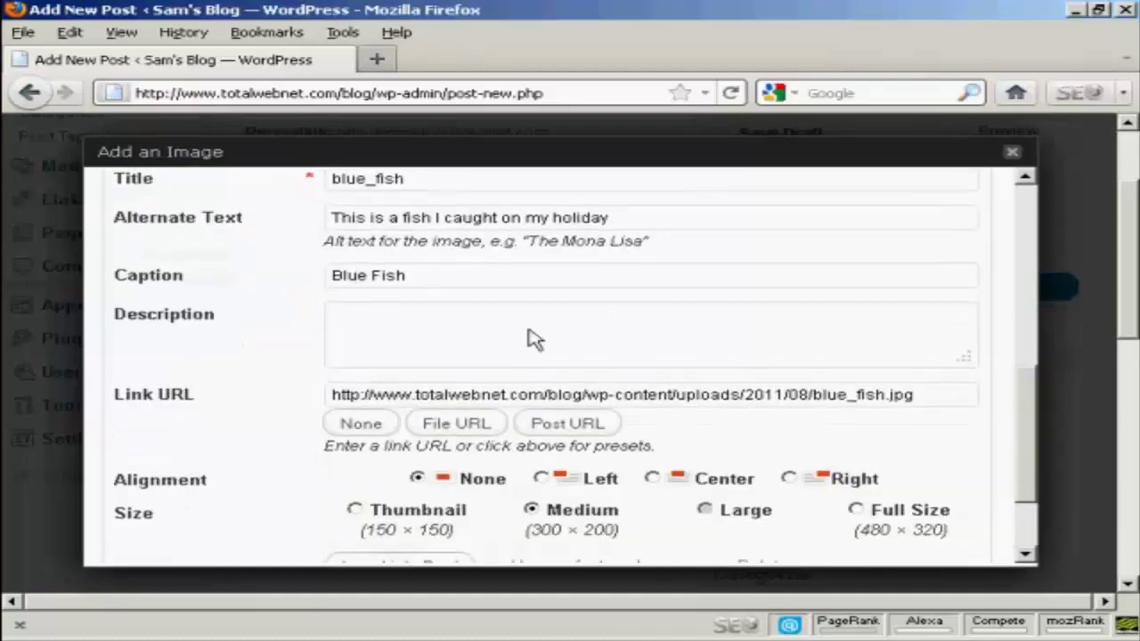
pyautogui.click(371, 323)
pyautogui.click(373, 323)
pyautogui.write('A blue fish')
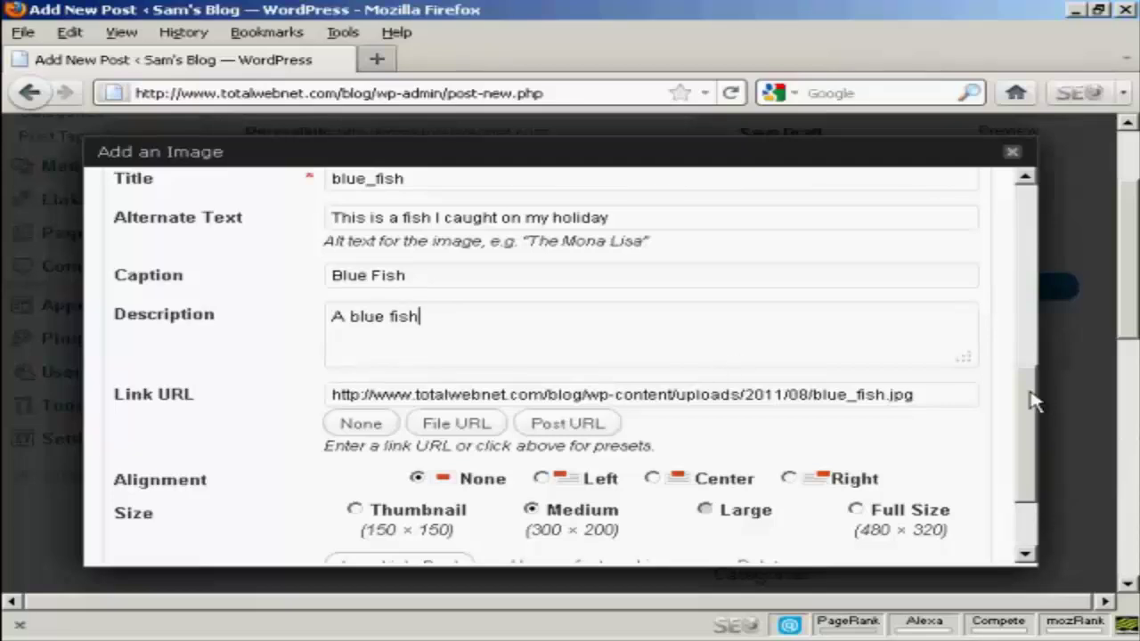
# - Set the image alignment to Left
pyautogui.moveTo(1031, 402); pyautogui.dragTo(1031, 438)
pyautogui.scroll(-1, 1031, 439)
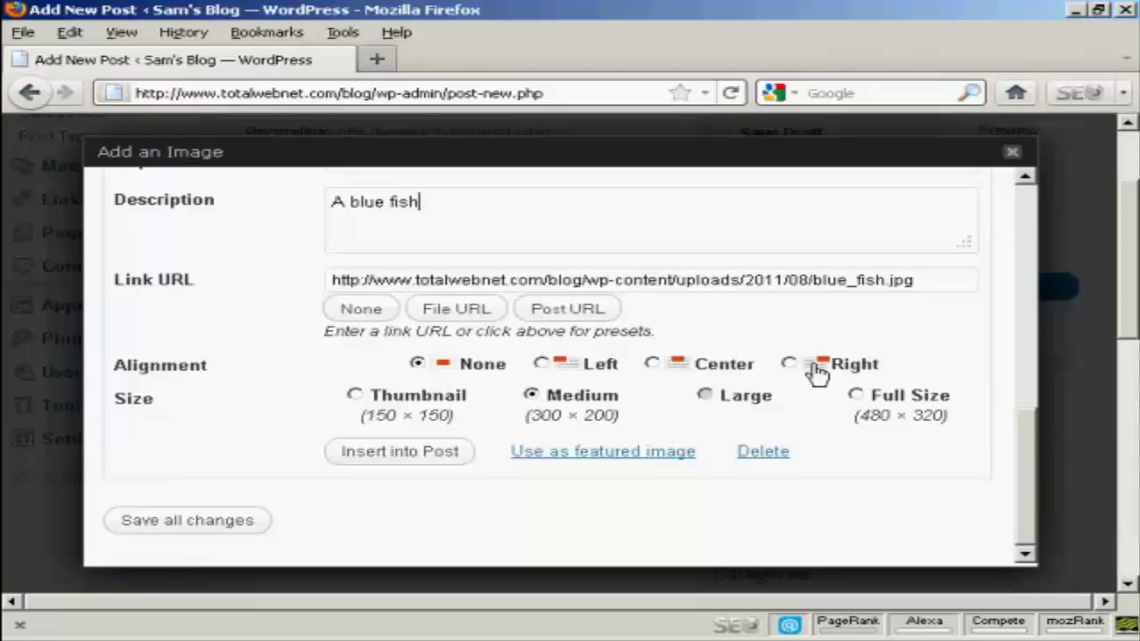
pyautogui.click(542, 365)
# - Insert the captioned, left-aligned fish image into the post and check it in the editor
pyautogui.click(408, 454)
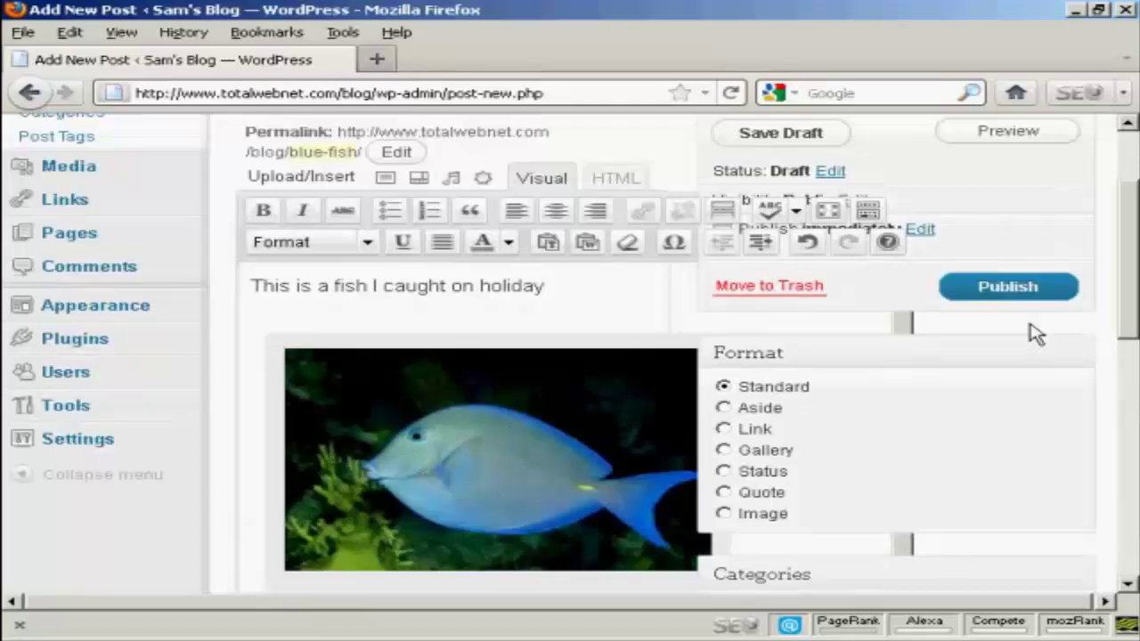
pyautogui.scroll(-2, 1124, 254)
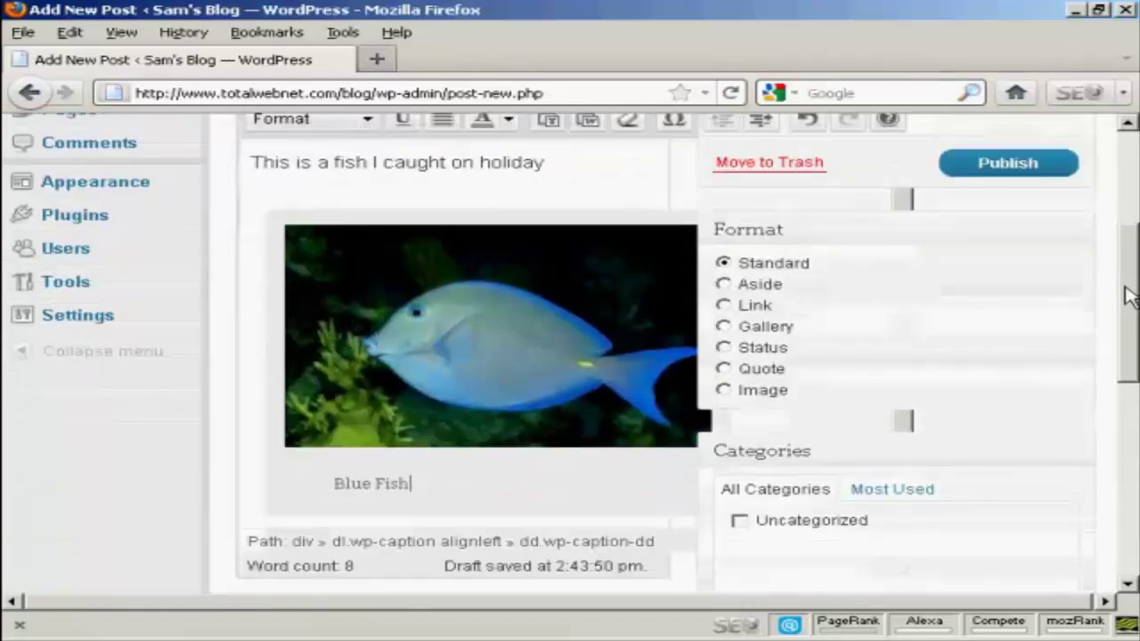
pyautogui.scroll(-1, 1126, 316)
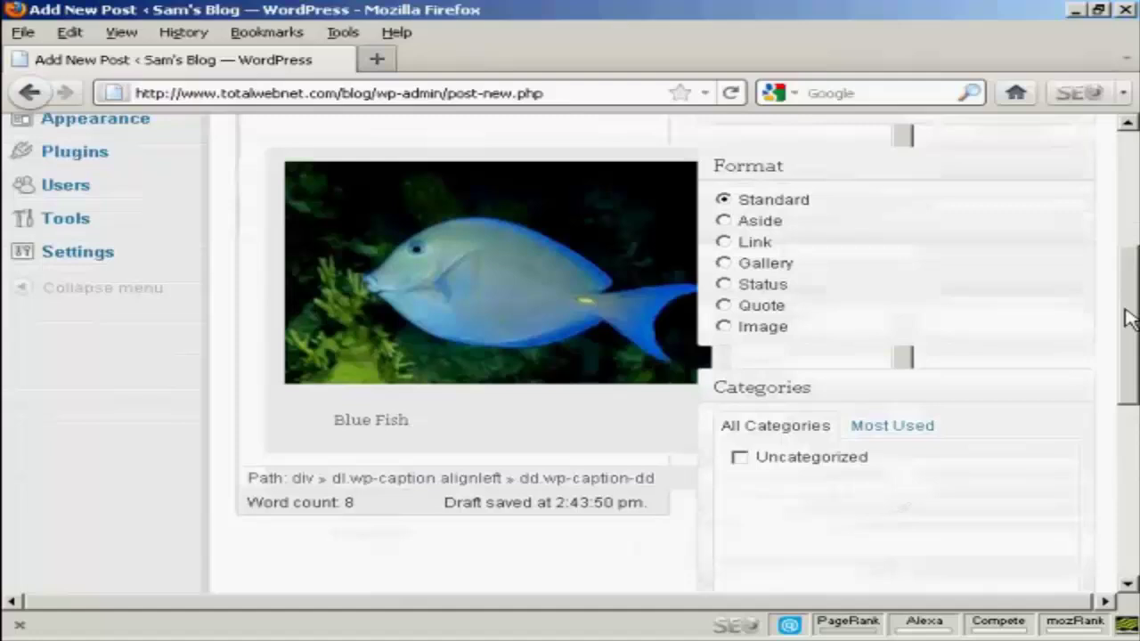
# - Set the post format to Quote
pyautogui.scroll(2, 1129, 303)
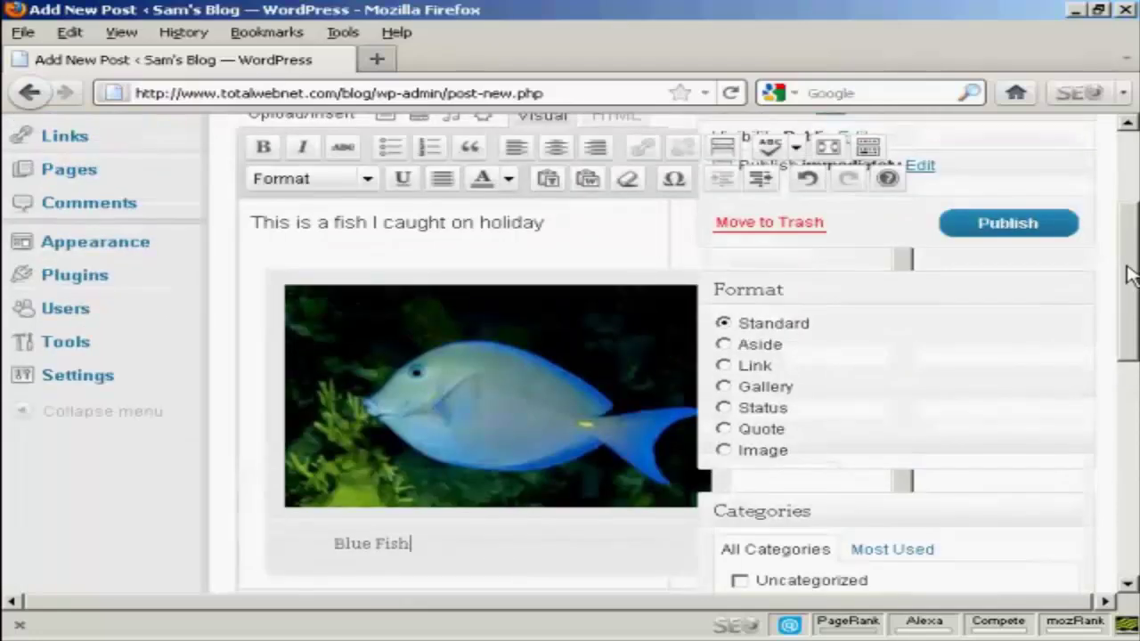
pyautogui.click(724, 430)
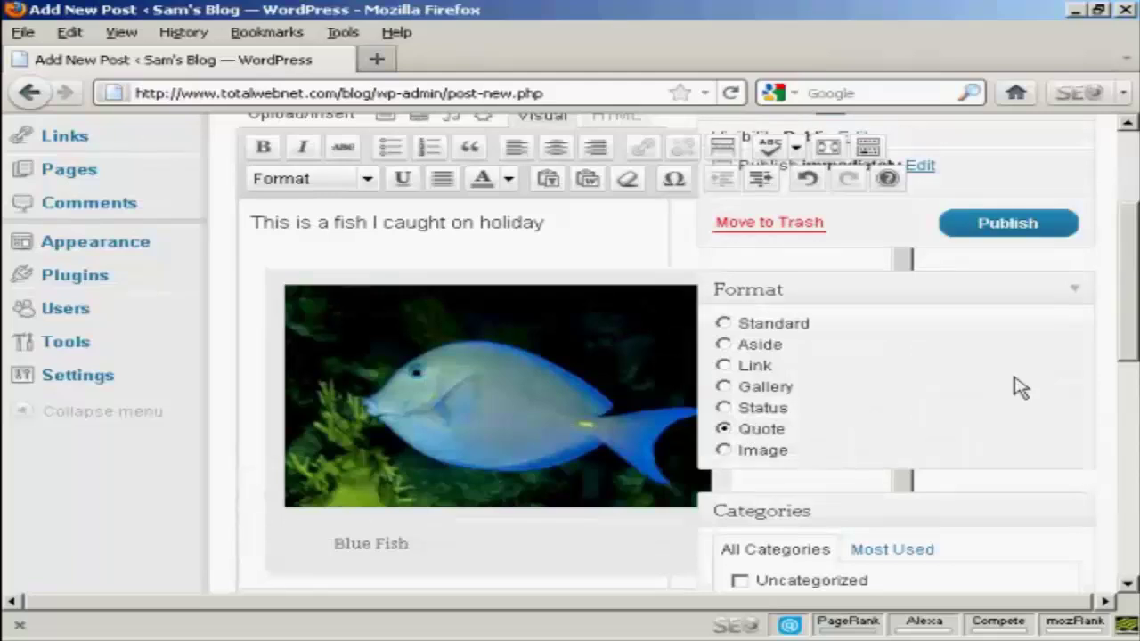
pyautogui.scroll(3, 1136, 278)
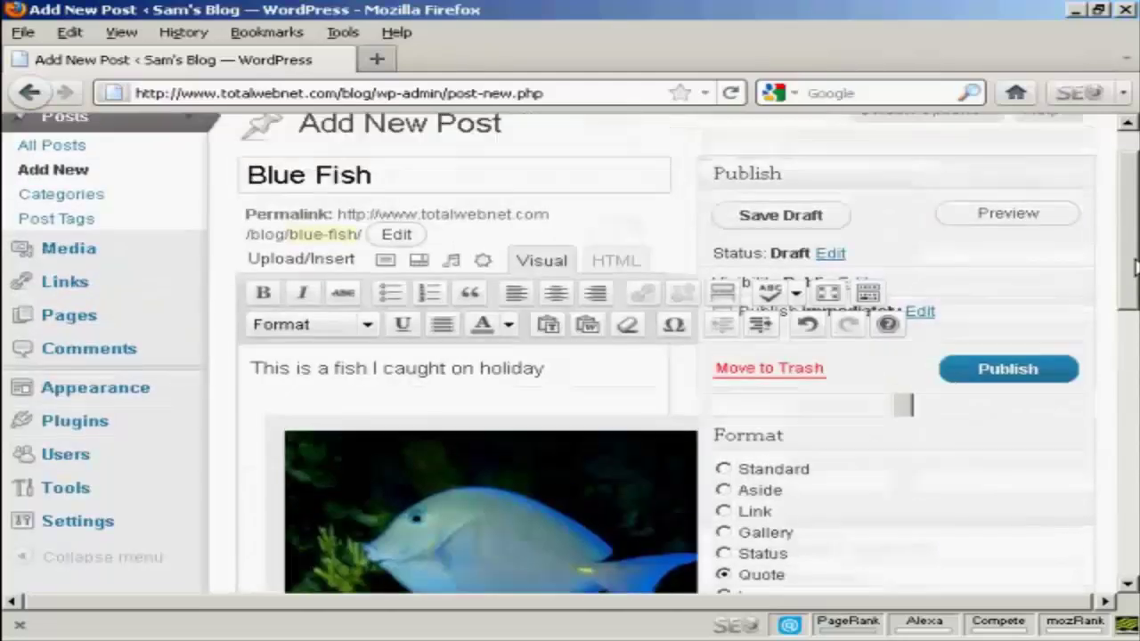
pyautogui.click(1011, 229)
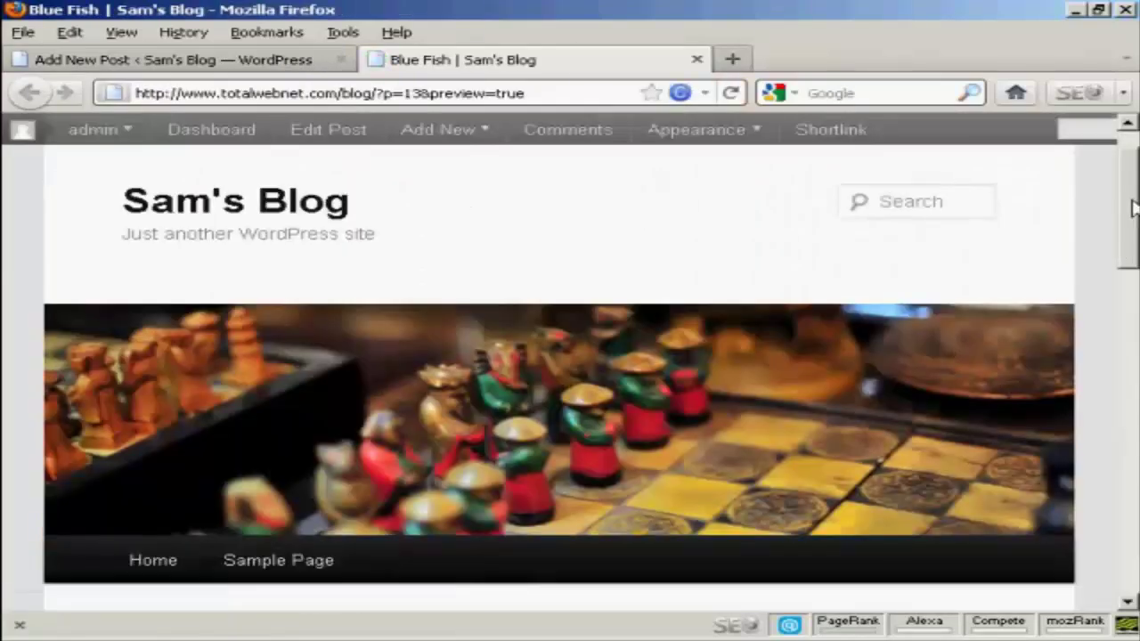
pyautogui.moveTo(1131, 210)
pyautogui.mouseDown()
pyautogui.moveTo(1130, 368)
pyautogui.moveTo(1133, 208)
pyautogui.mouseUp()
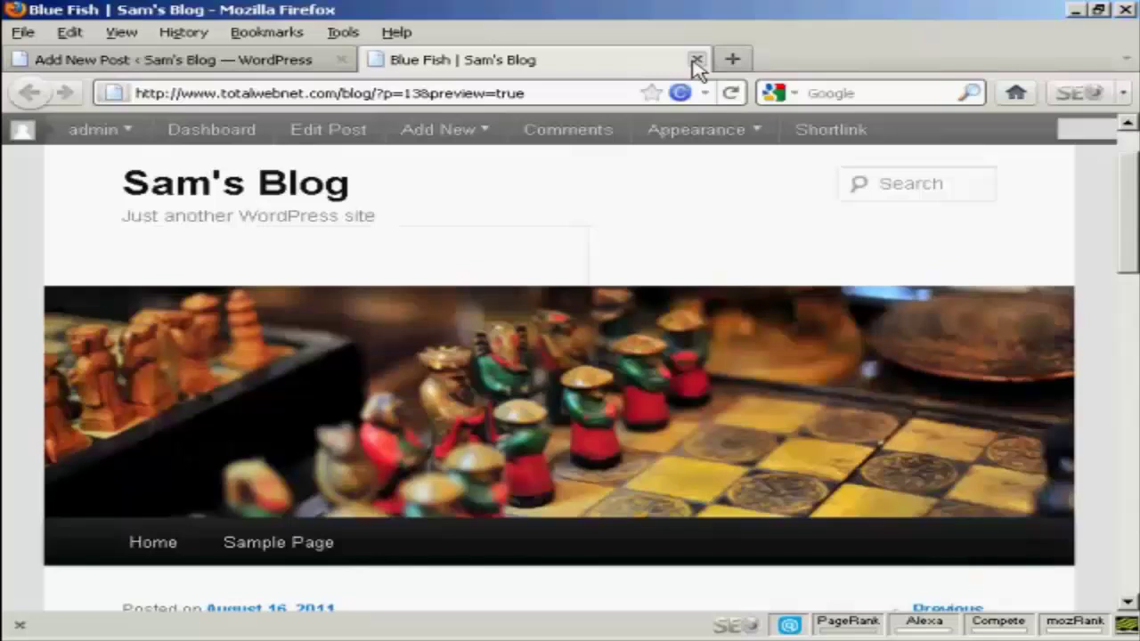
pyautogui.click(696, 61)
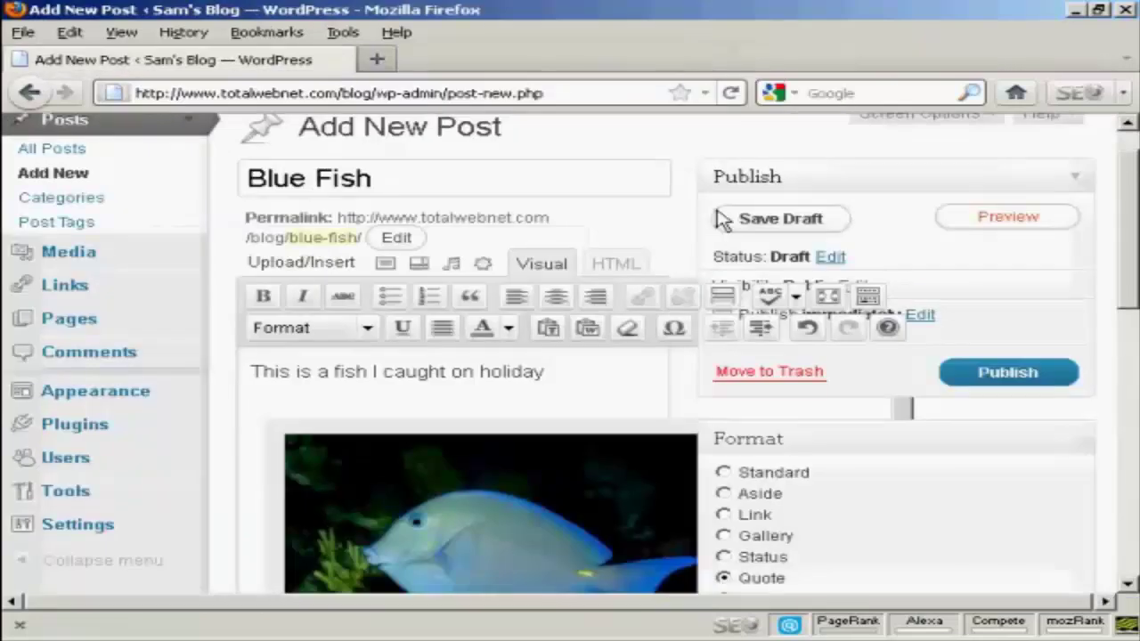
# - Publish the Blue Fish post, then change its format to Image and update it
pyautogui.click(1007, 379)
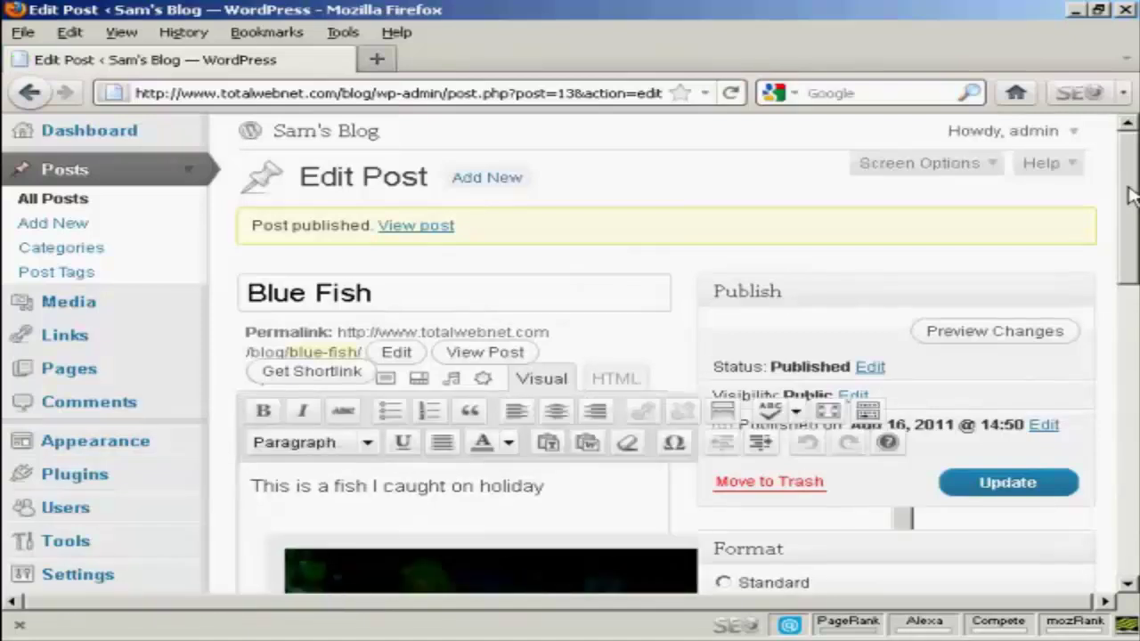
pyautogui.moveTo(1131, 218); pyautogui.dragTo(1131, 267)
pyautogui.scroll(-3, 1130, 283)
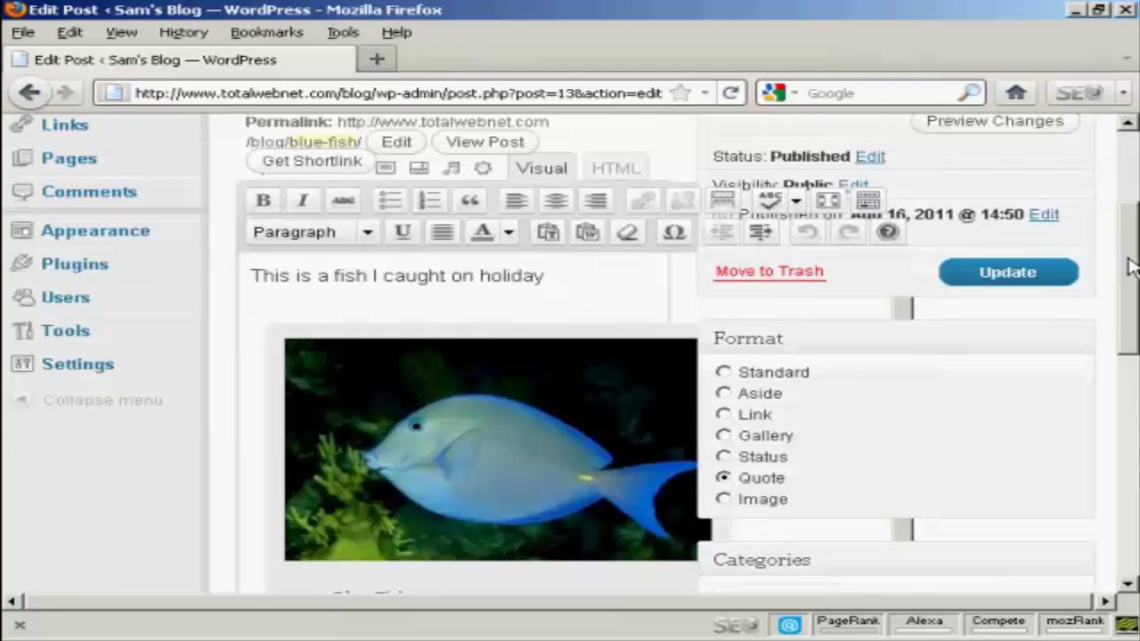
pyautogui.click(723, 499)
pyautogui.click(1028, 278)
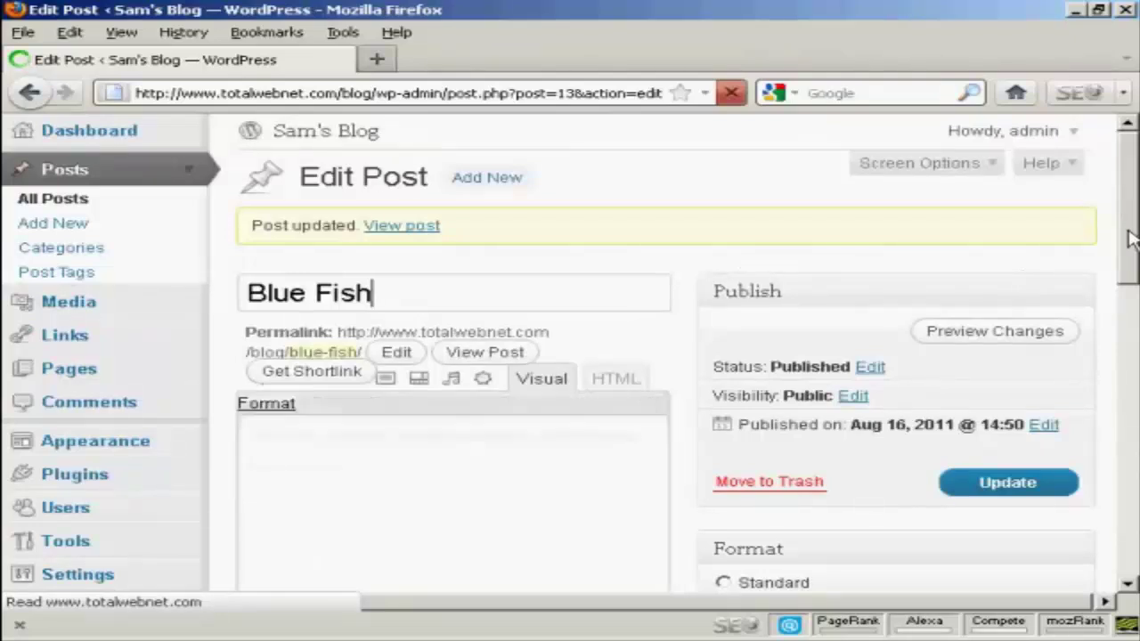
# - Open the live post via 'View post' and scroll to its sentence and captioned fish image
pyautogui.moveTo(1129, 209); pyautogui.dragTo(1129, 238)
pyautogui.scroll(2, 1129, 239)
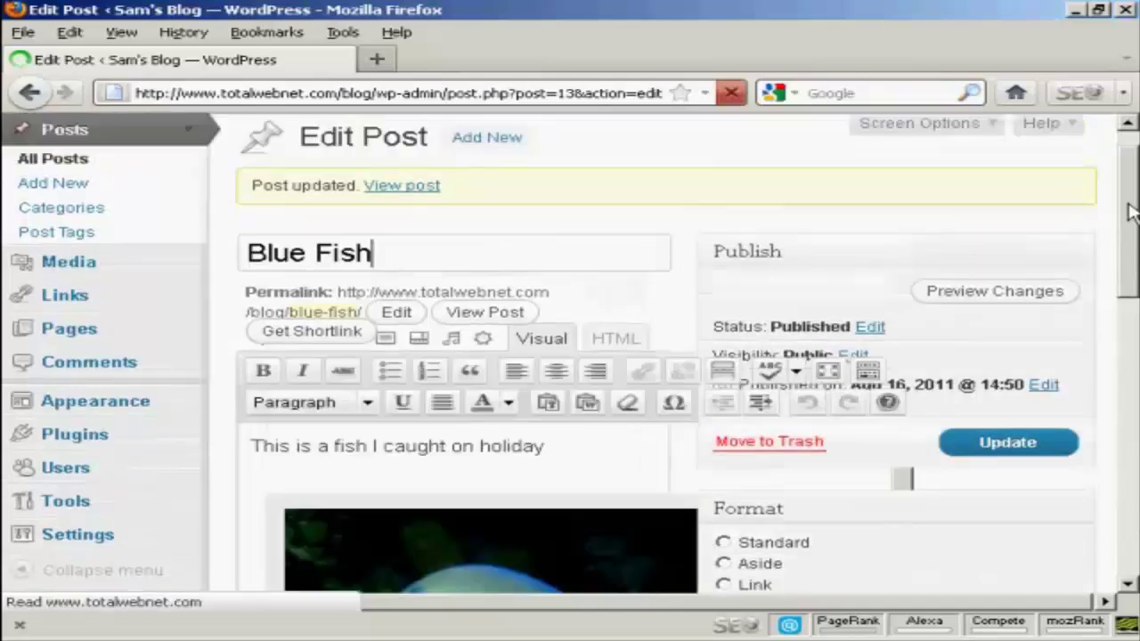
pyautogui.click(409, 223)
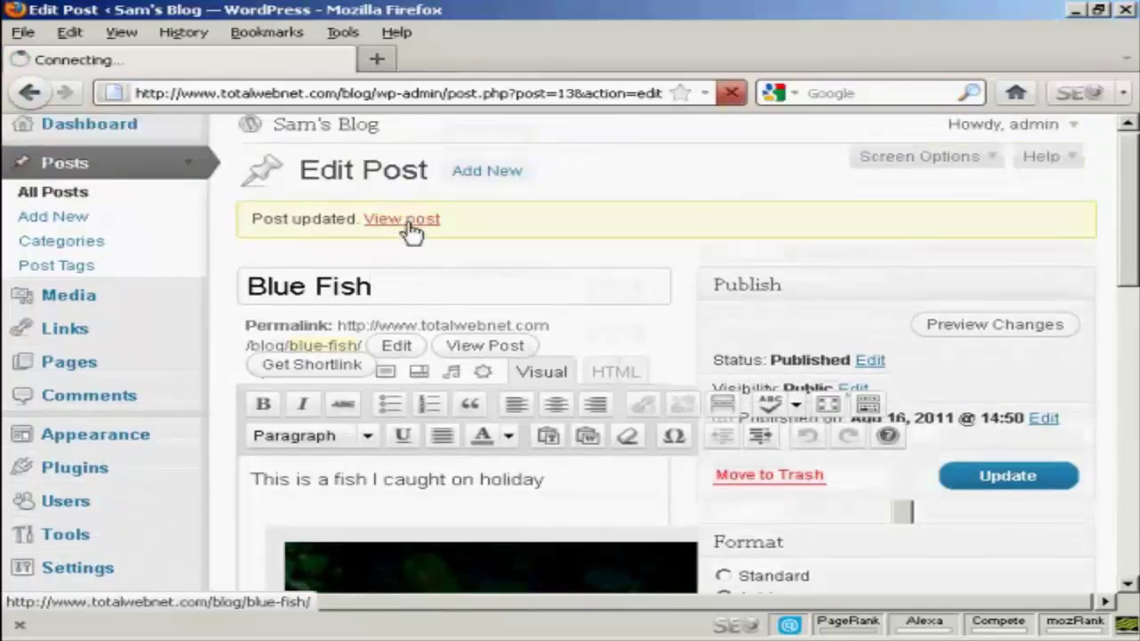
pyautogui.moveTo(1129, 161); pyautogui.dragTo(1134, 350)
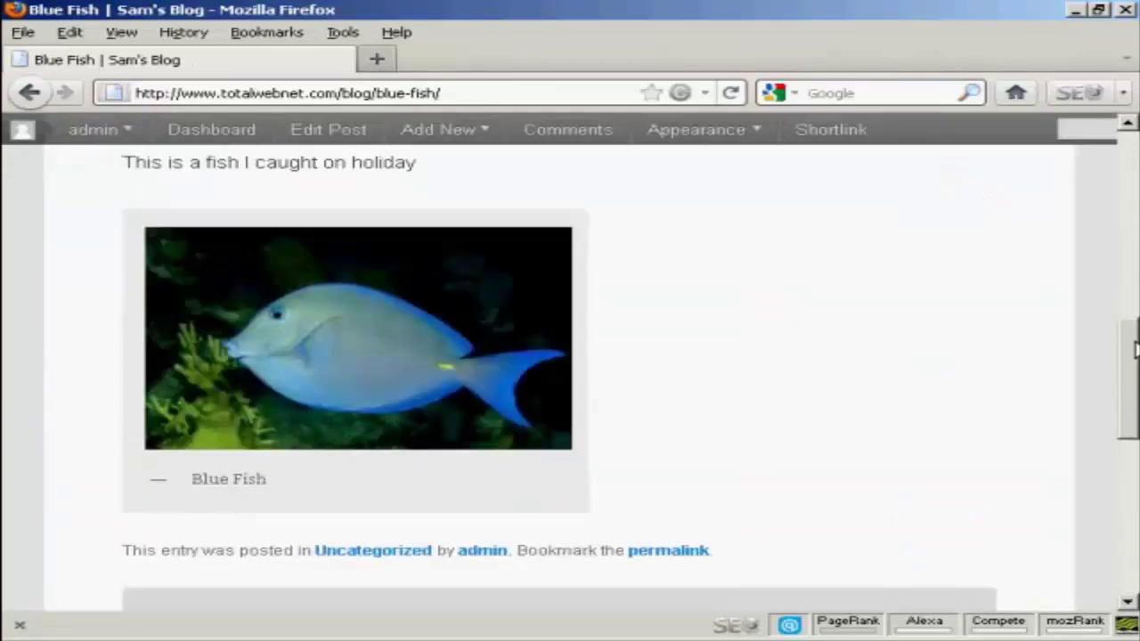